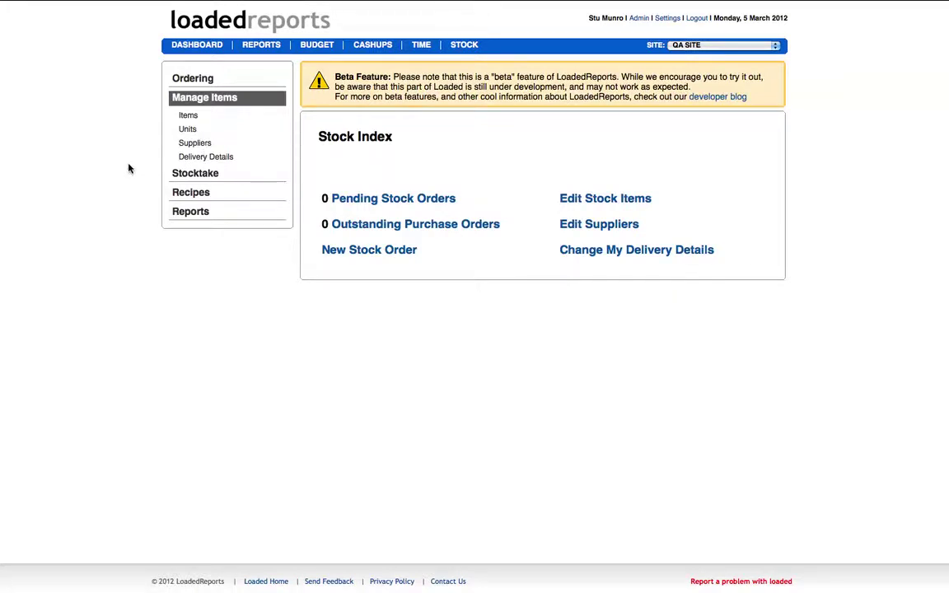
Start a new stock order and add HEINEKEN 330ML as its first item.
left_click(182, 86)
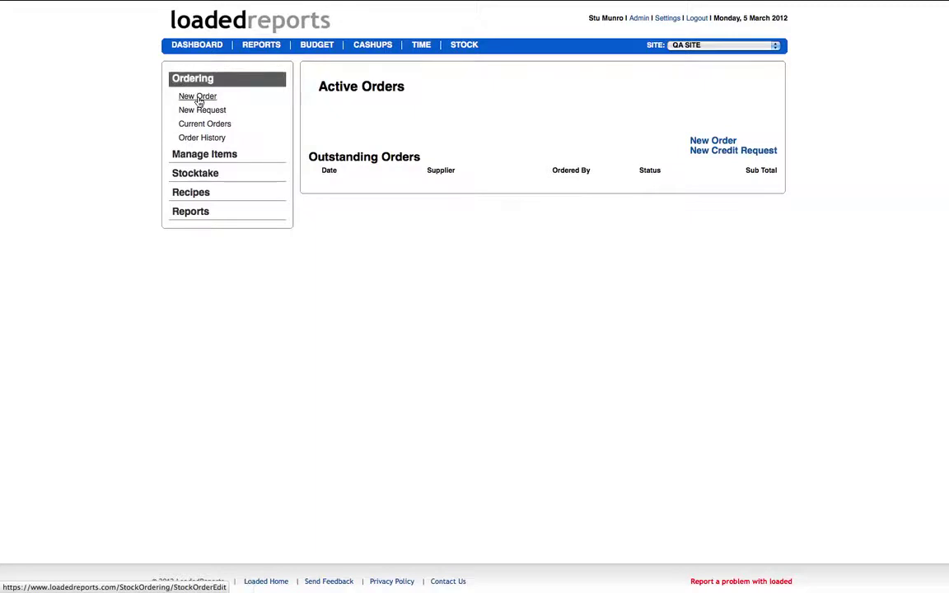
left_click(198, 96)
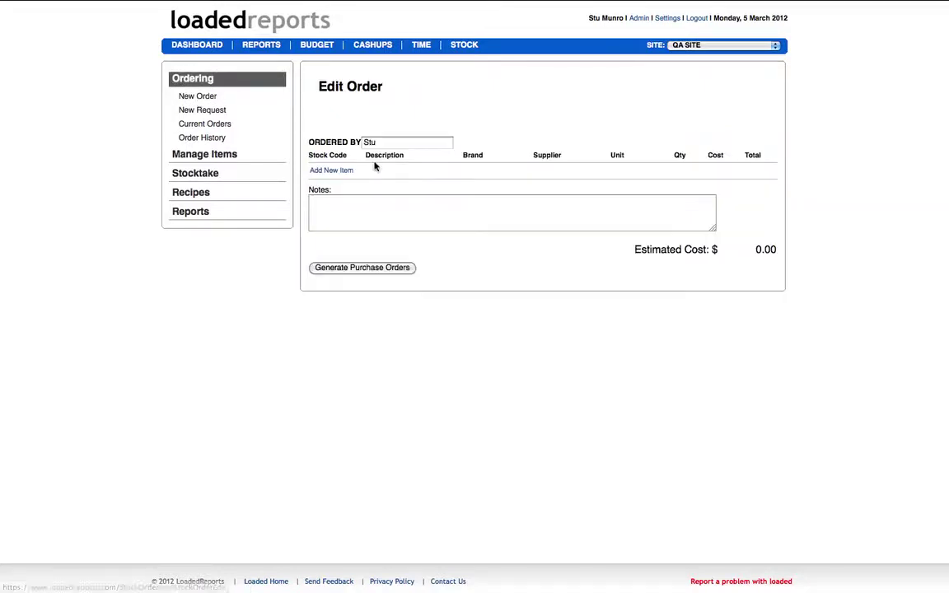
left_click_drag(379, 140, 315, 130)
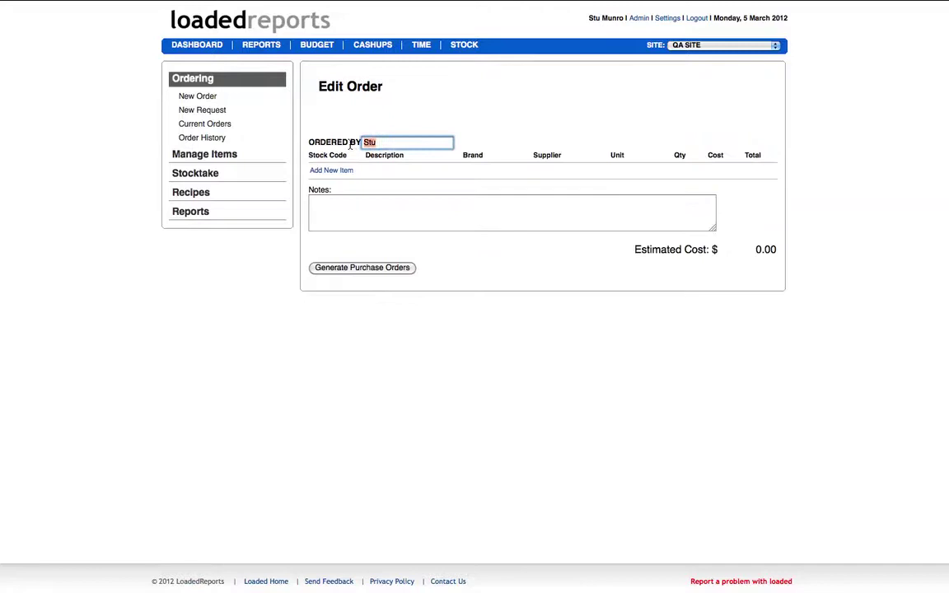
left_click(329, 171)
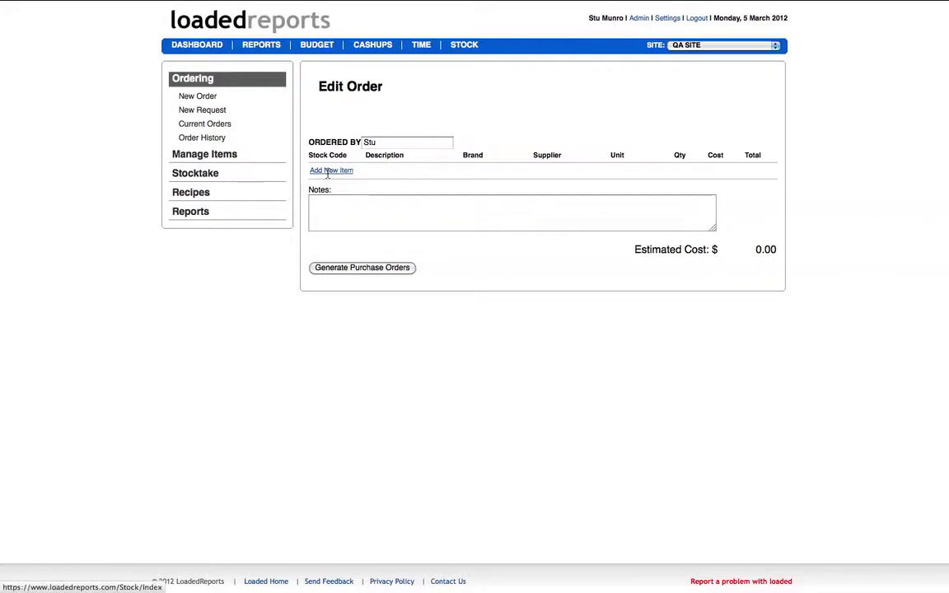
left_click(337, 171)
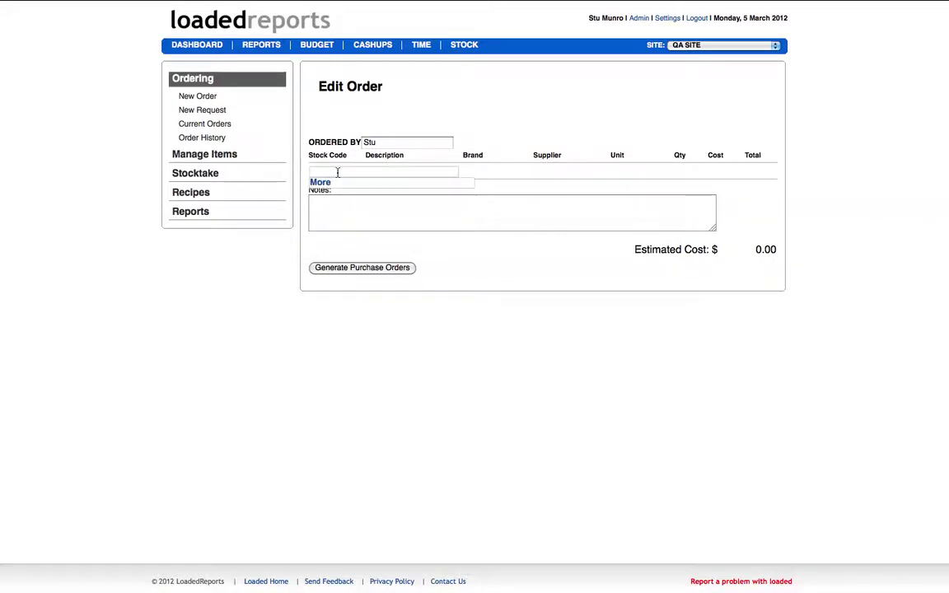
type("hei")
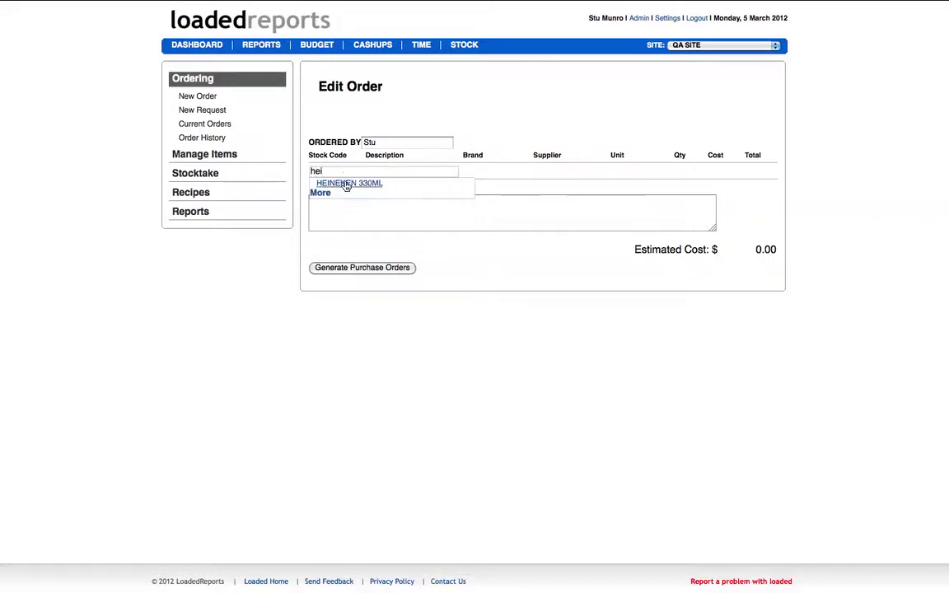
left_click(346, 183)
Add BACON CRISPY, BEEF BLADE STEAK FRESH and Dave's Vodka to the order.
left_click(326, 189)
type("baco")
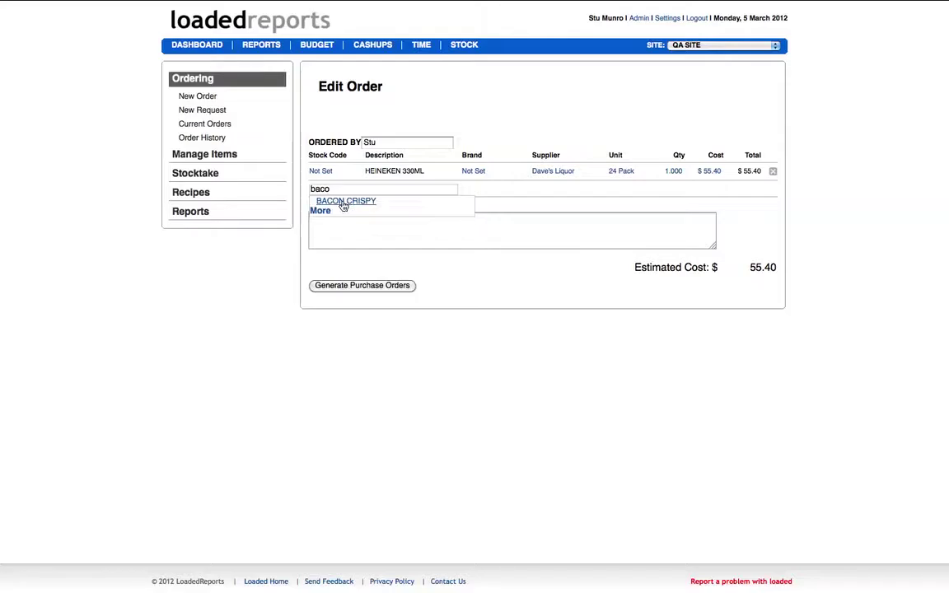
left_click(343, 203)
left_click(330, 206)
type("beef")
left_click(338, 218)
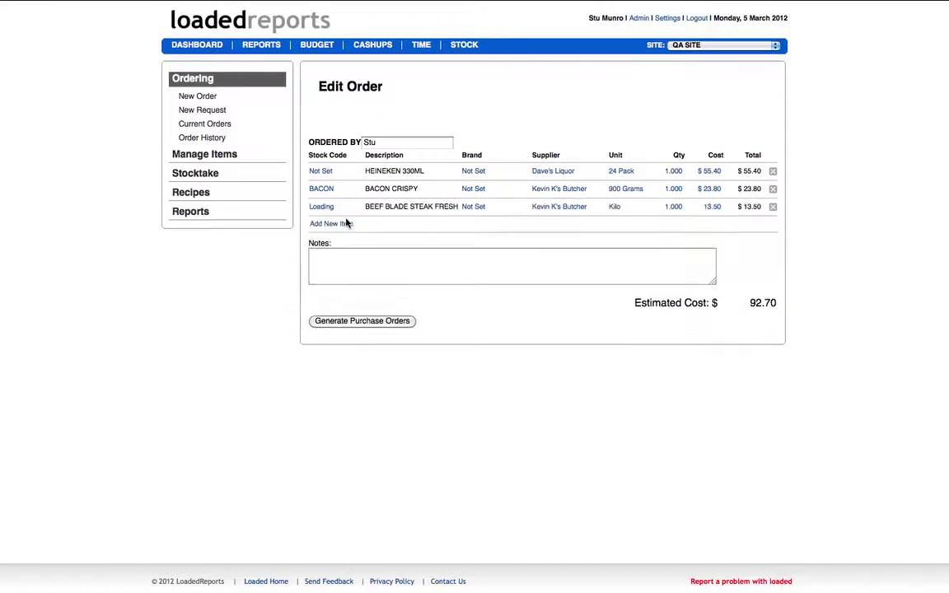
left_click(346, 223)
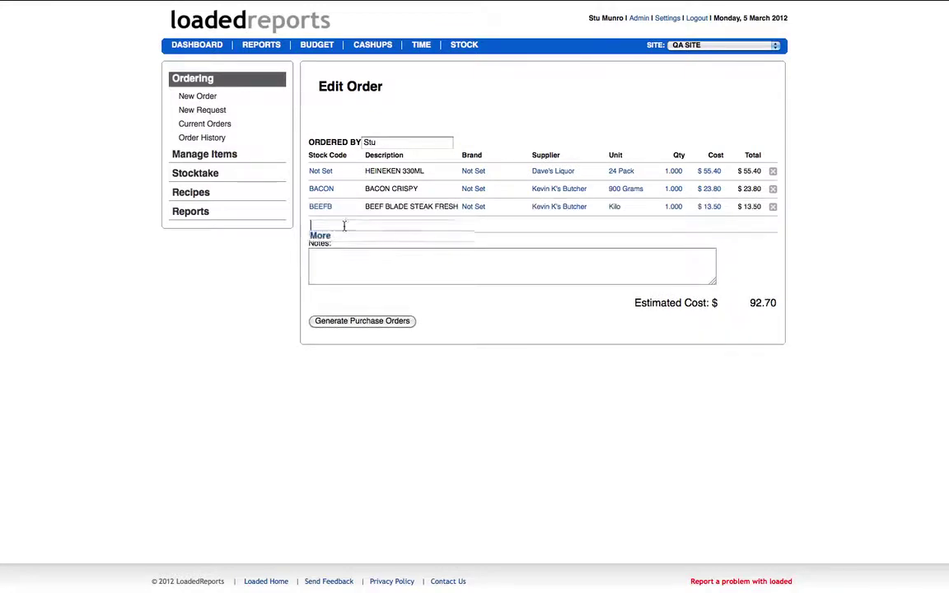
type("dave")
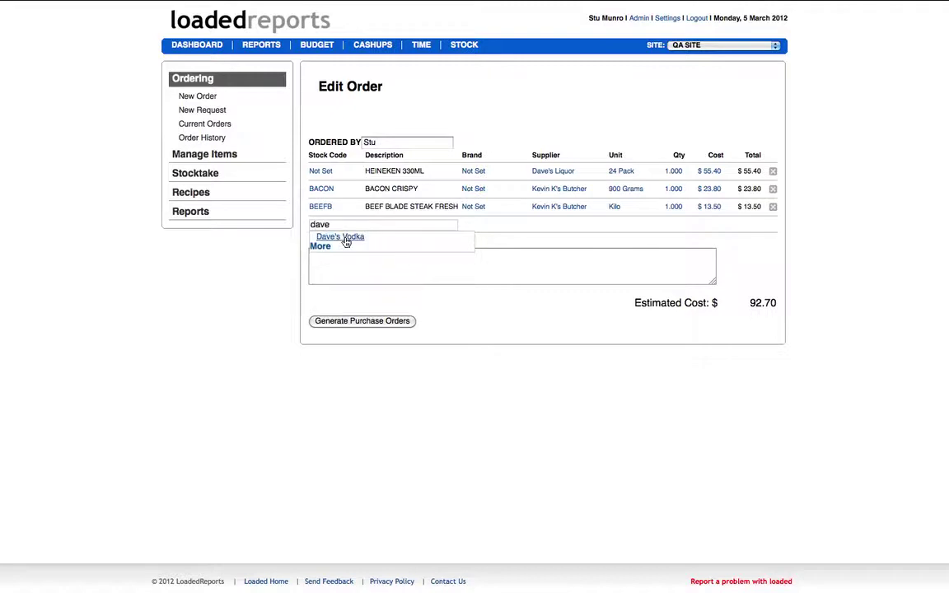
left_click(346, 239)
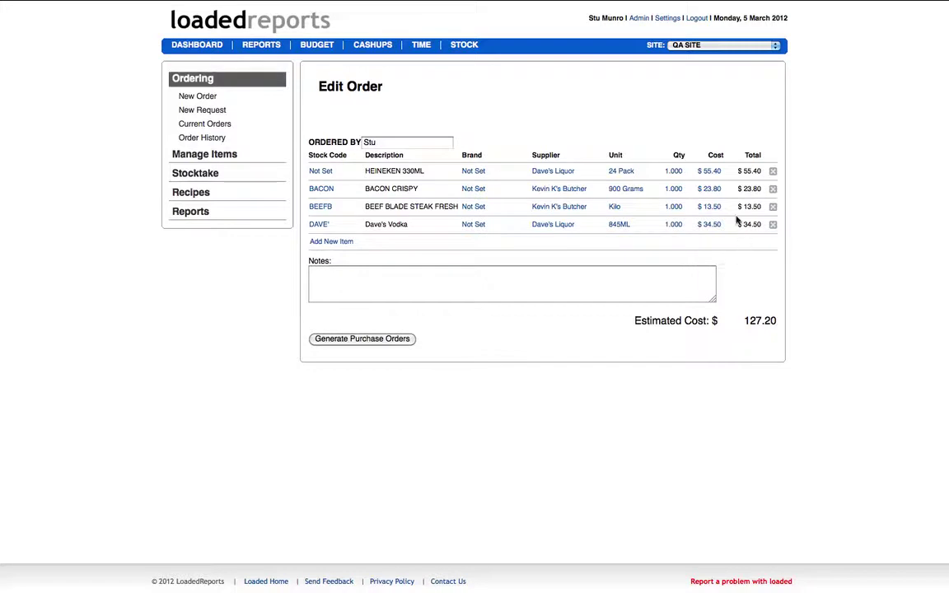
Set the order quantities to 2 for Heineken, 4 for bacon, 1.5 for beef blade steak and 6 for Dave's Vodka.
left_click(674, 173)
type("2")
key("Return")
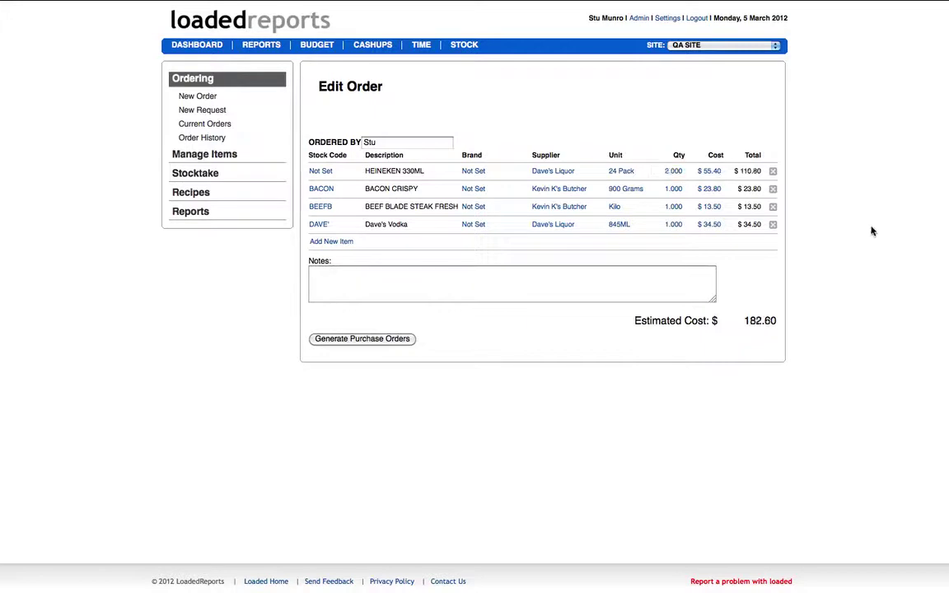
left_click(674, 188)
type("4")
key("Return")
left_click(673, 207)
type("1.5")
key("Return")
left_click(672, 225)
type("6")
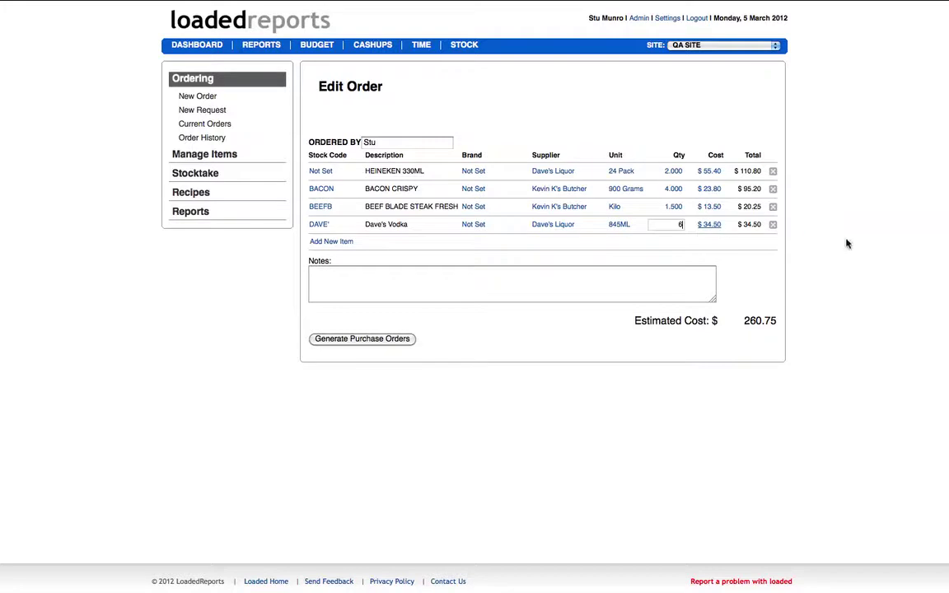
key("Return")
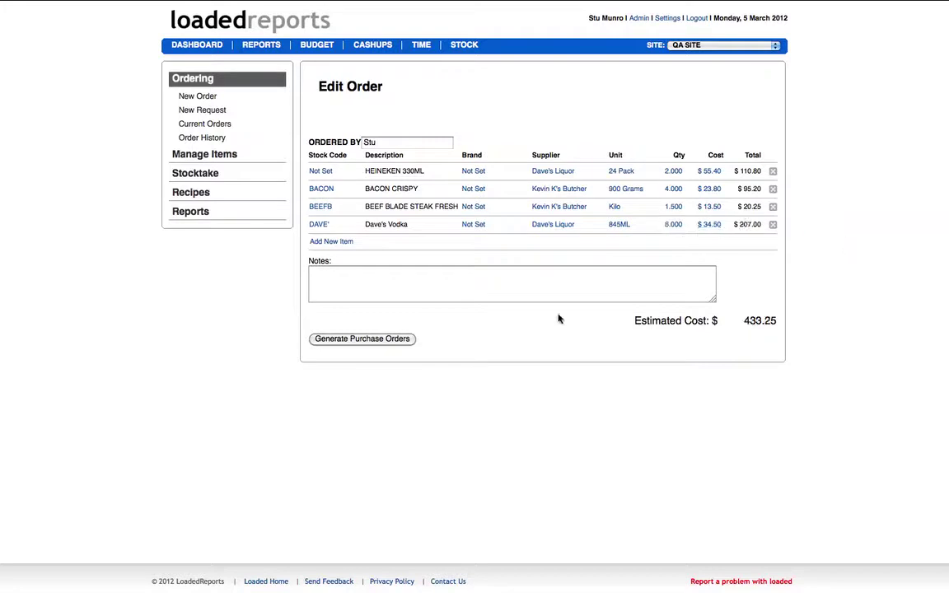
Generate the purchase orders and fax the Dave's Liquor order to the supplier's existing fax number.
left_click(351, 339)
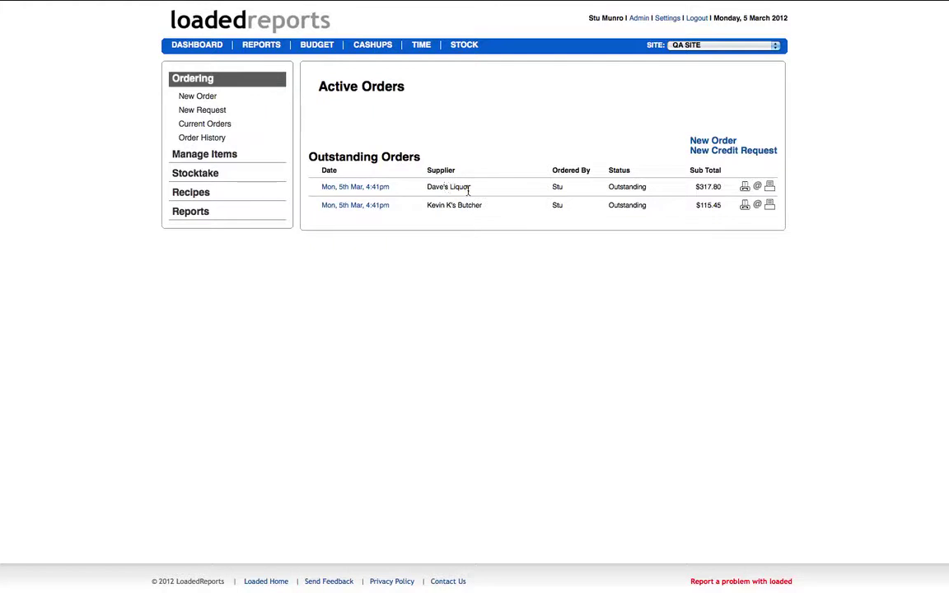
left_click(745, 188)
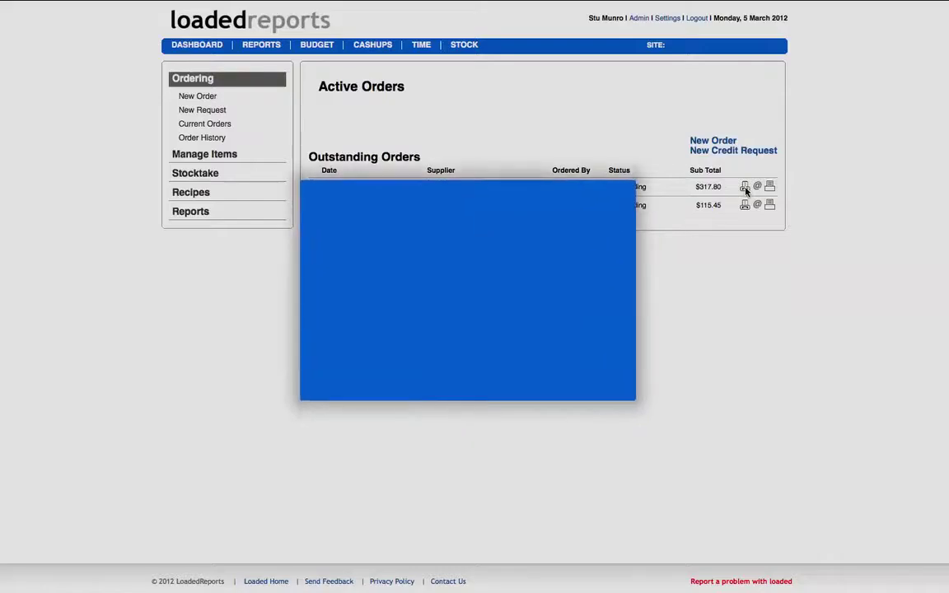
left_click_drag(430, 255, 312, 254)
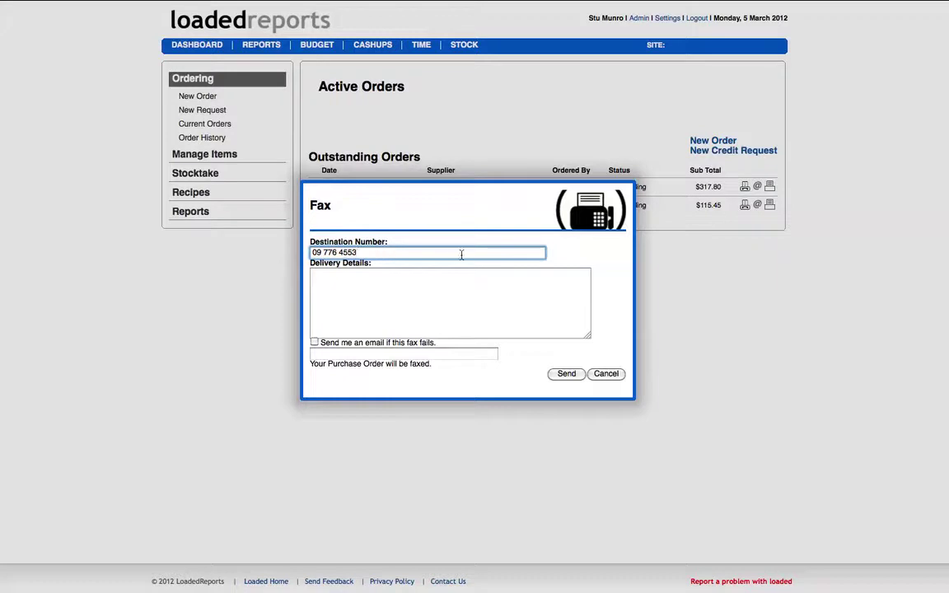
left_click(608, 320)
left_click(563, 374)
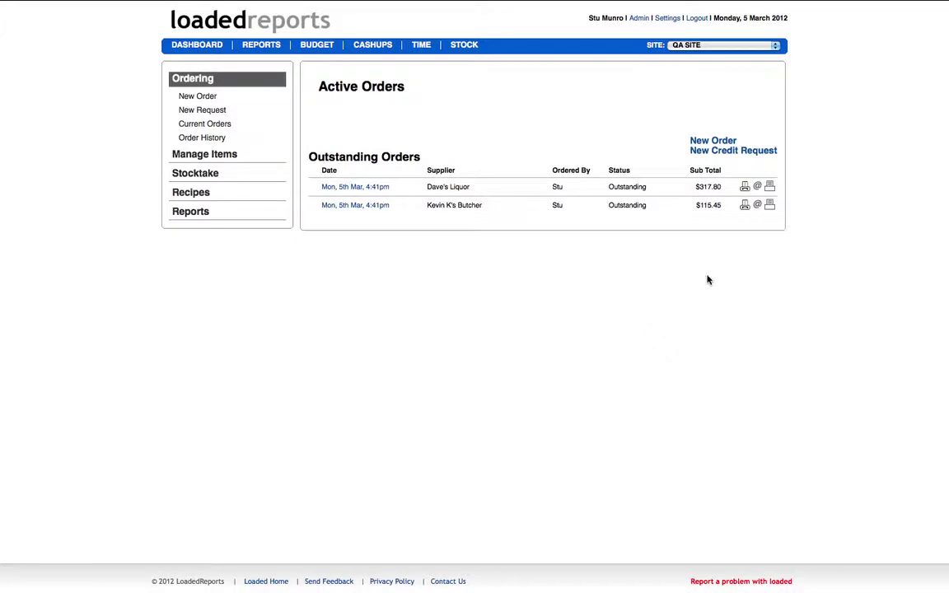
Check the email form for the Dave's Liquor purchase order and close it without sending.
left_click(756, 188)
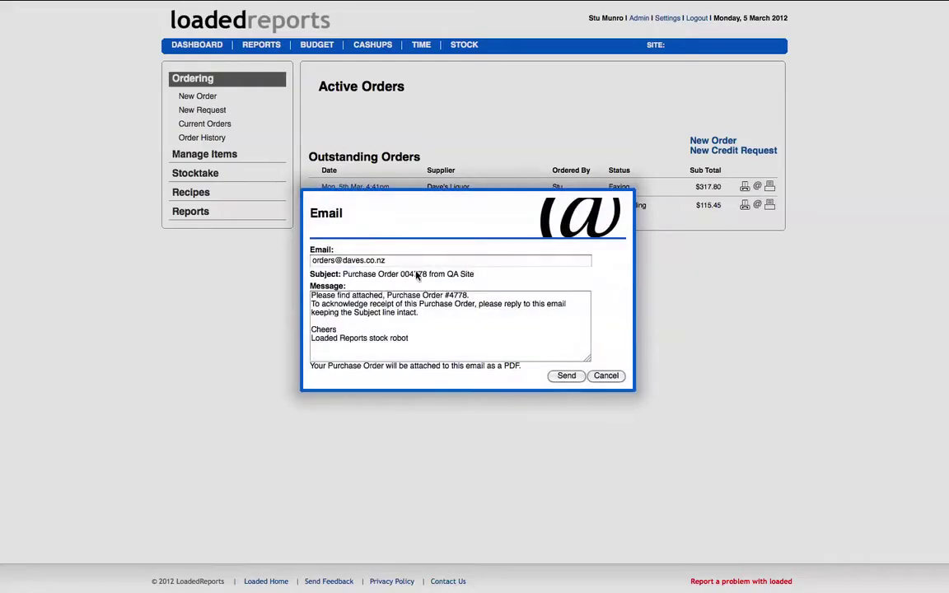
triple_click(375, 261)
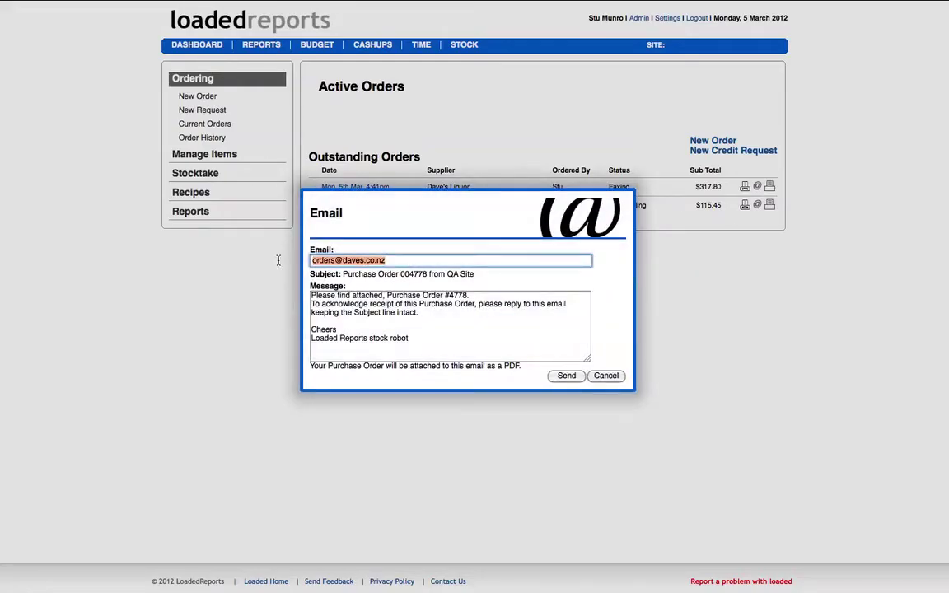
left_click(416, 261)
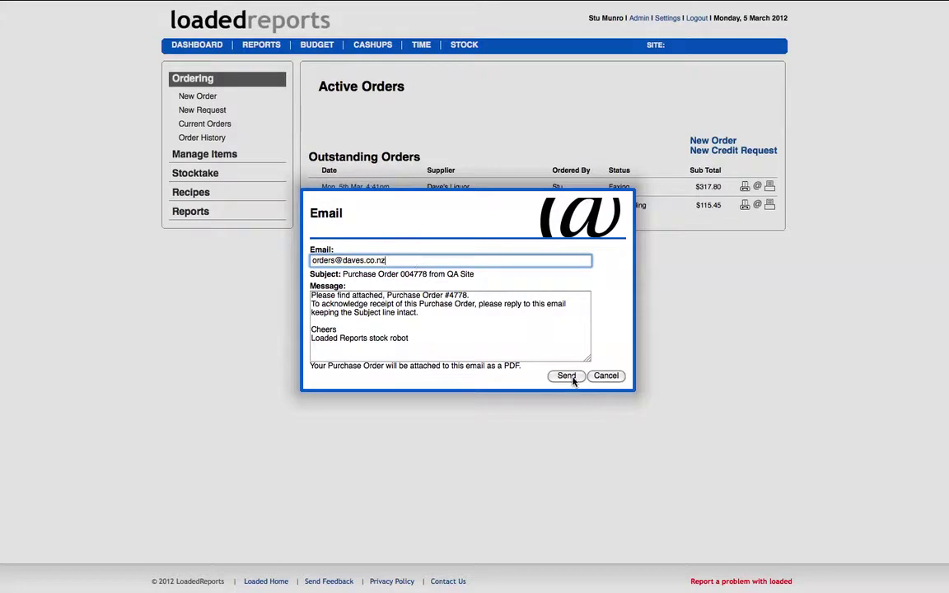
left_click(607, 376)
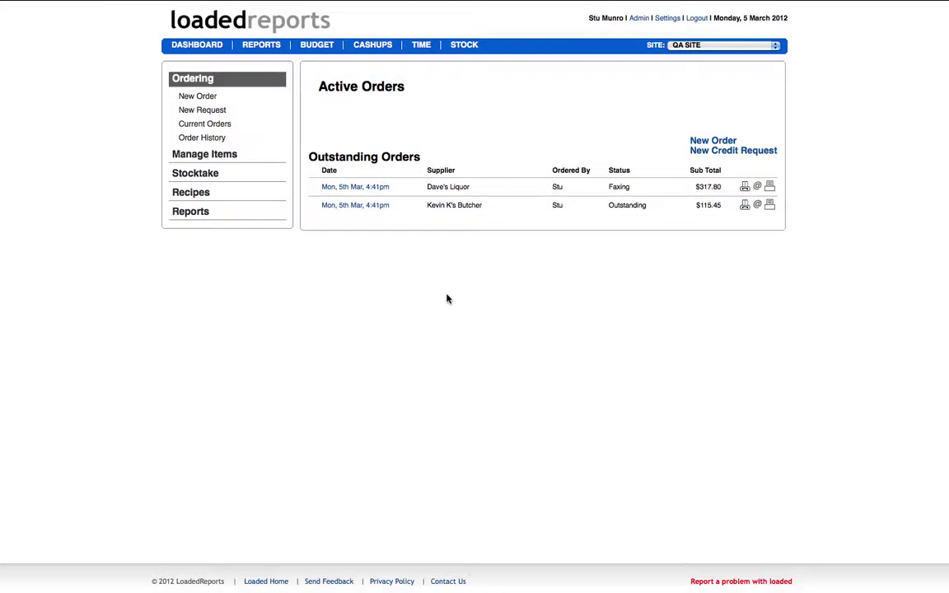
Go to the dashboard, return to the active stock orders and open the Dave's Liquor purchase order.
left_click(198, 46)
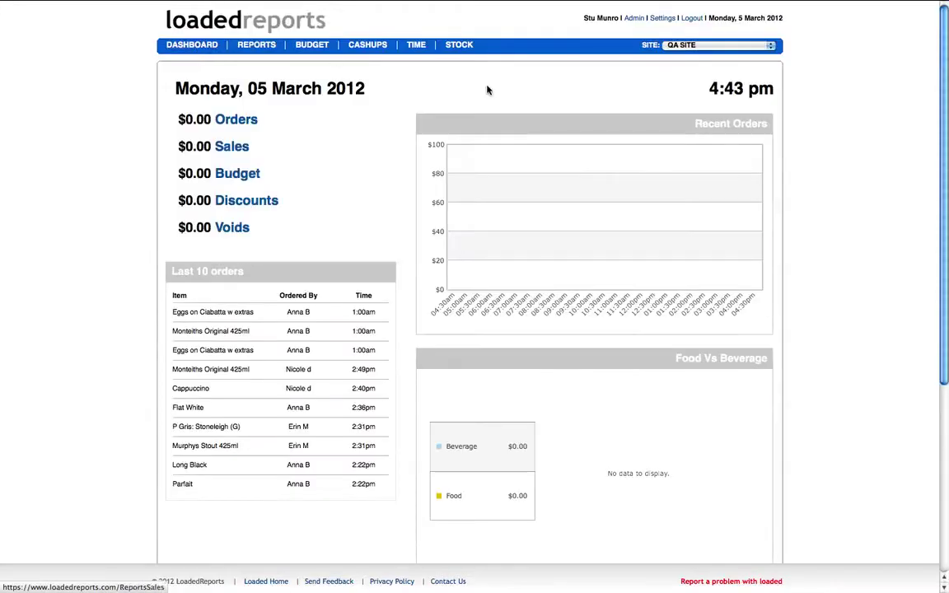
left_click(461, 47)
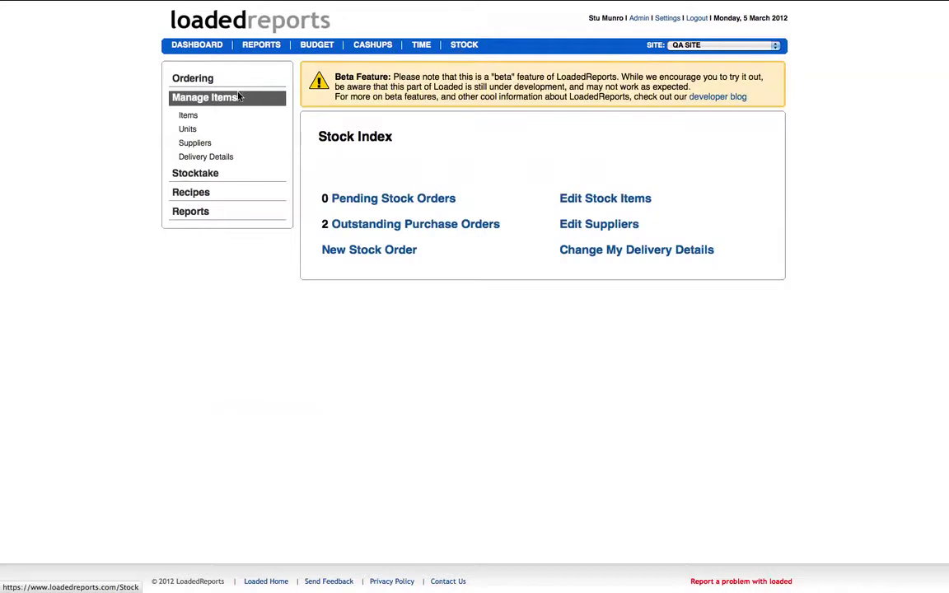
left_click(193, 79)
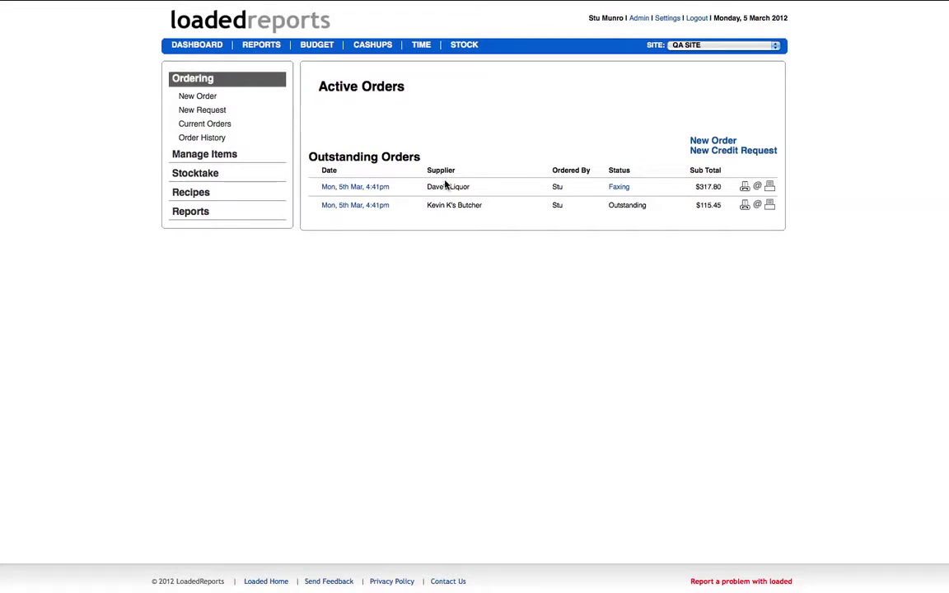
left_click(373, 188)
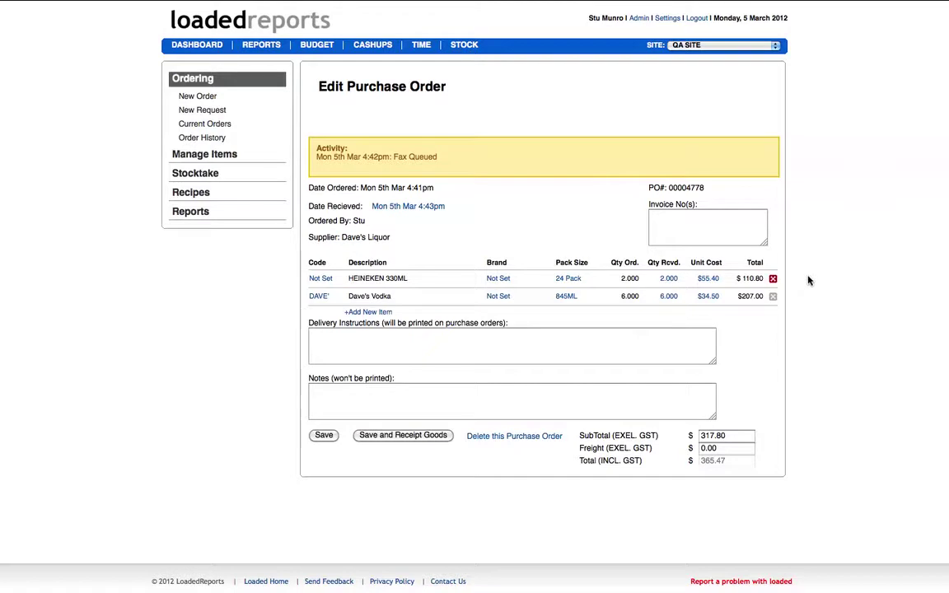
Set the Dave's Liquor order's freight to 5.00, enter the supplier's invoice number, and save and receipt the goods.
left_click(709, 448)
double_click(708, 448)
type("5.00")
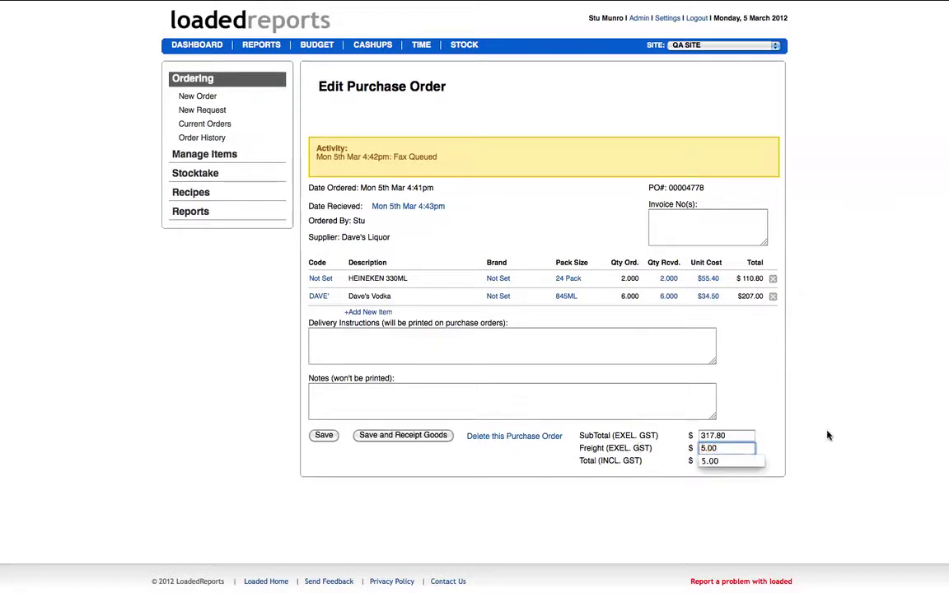
key("Escape")
left_click(702, 474)
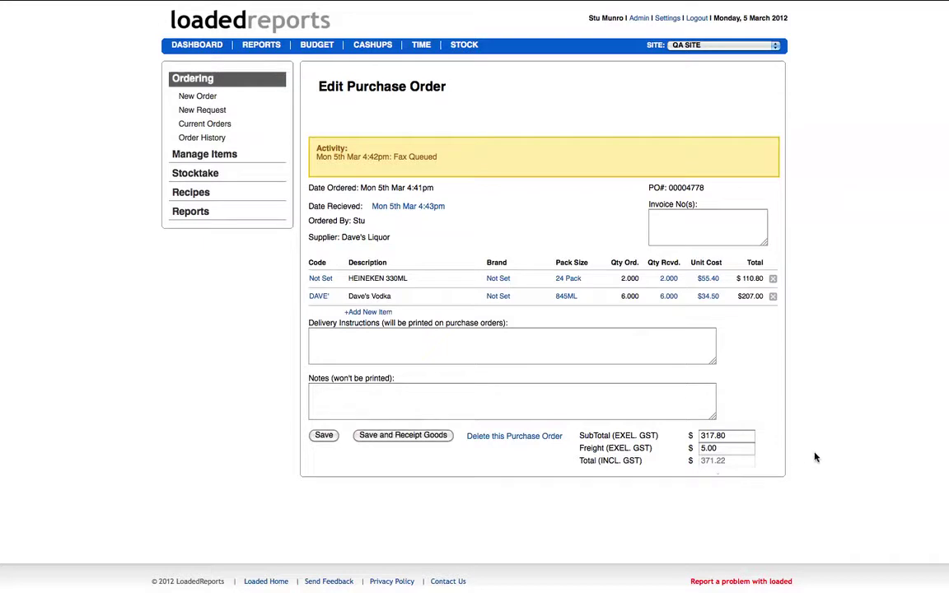
left_click(676, 230)
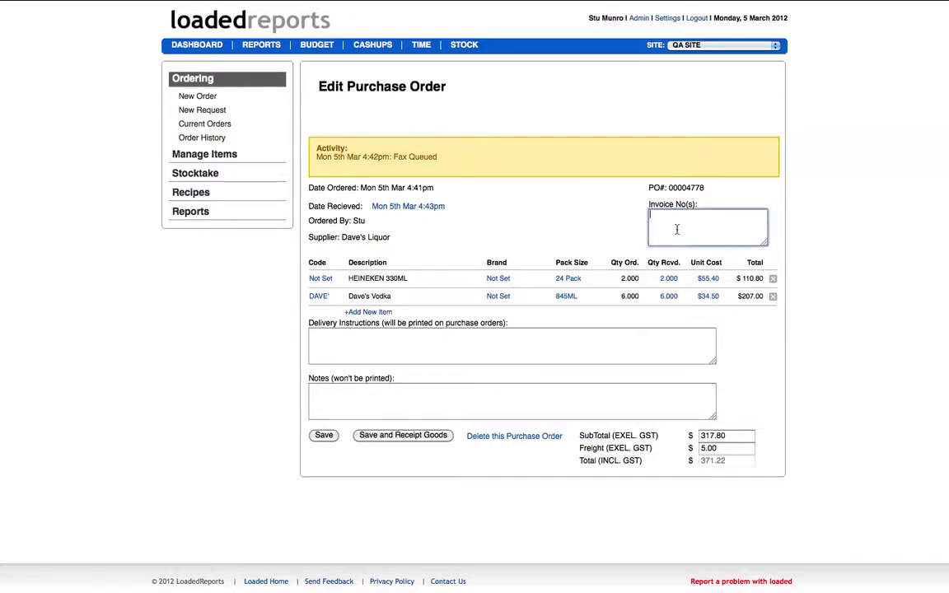
type("INV2253")
left_click(392, 436)
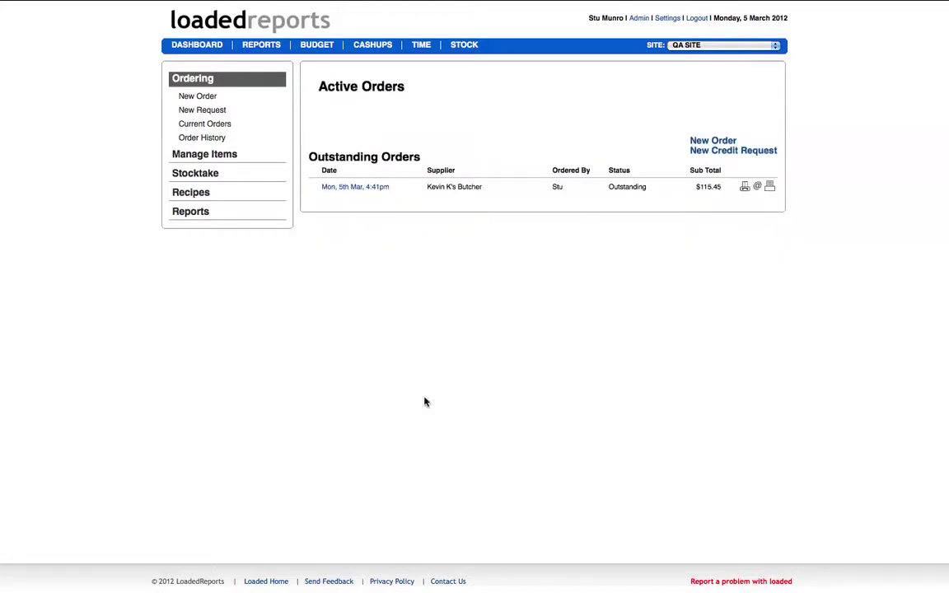
Receipt the Kevin K's Butcher purchase order with freight of 4.00 and the supplier's invoice number.
left_click(350, 188)
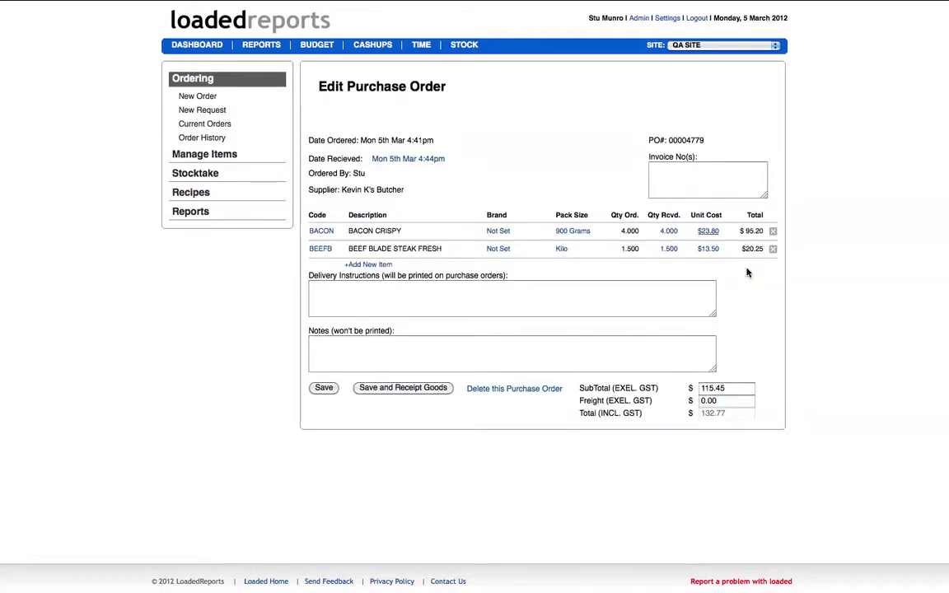
left_click(722, 402)
type("4.00")
left_click(728, 176)
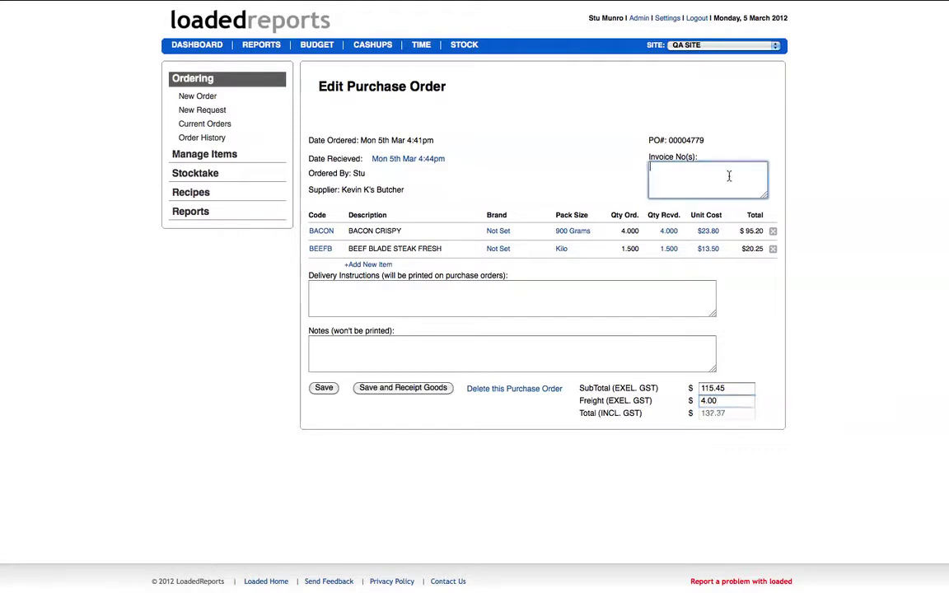
type("INV28982")
left_click(406, 388)
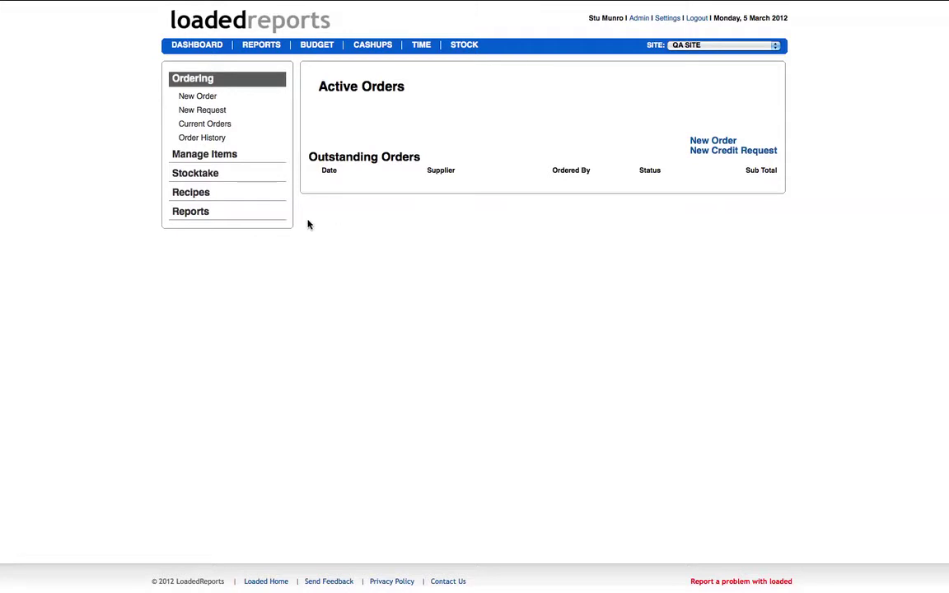
Mark the newly receipted Kevin K's Butcher and Dave's Liquor orders as reconciled in the order history.
left_click(211, 140)
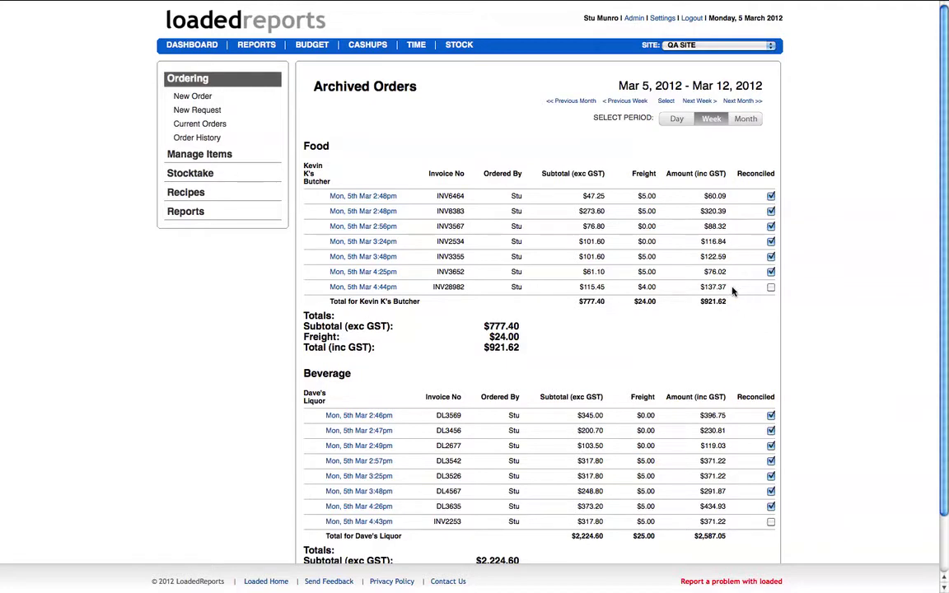
left_click(770, 286)
scroll(789, 332, "down", 1)
scroll(790, 332, "down", 2)
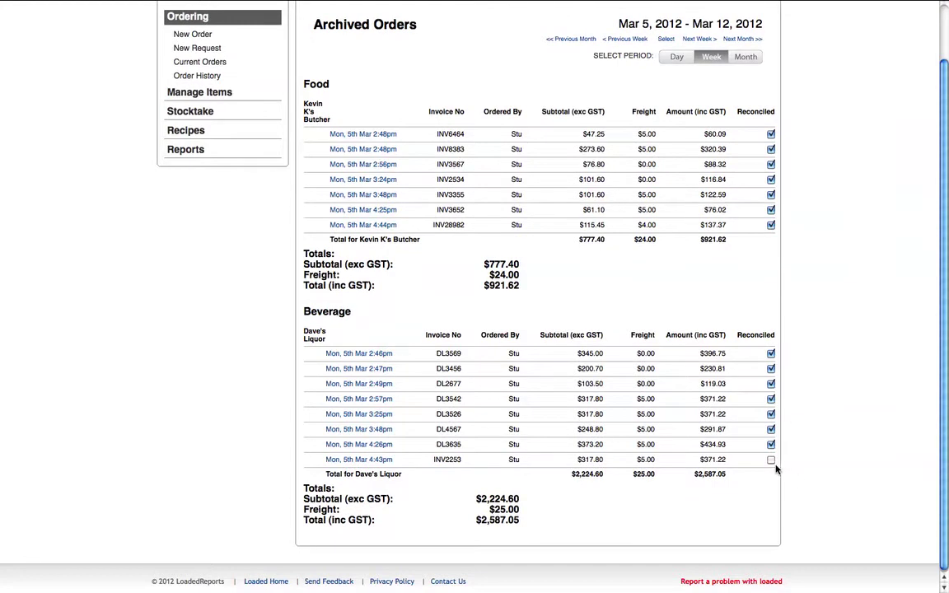
left_click(770, 460)
scroll(830, 451, "down", 1)
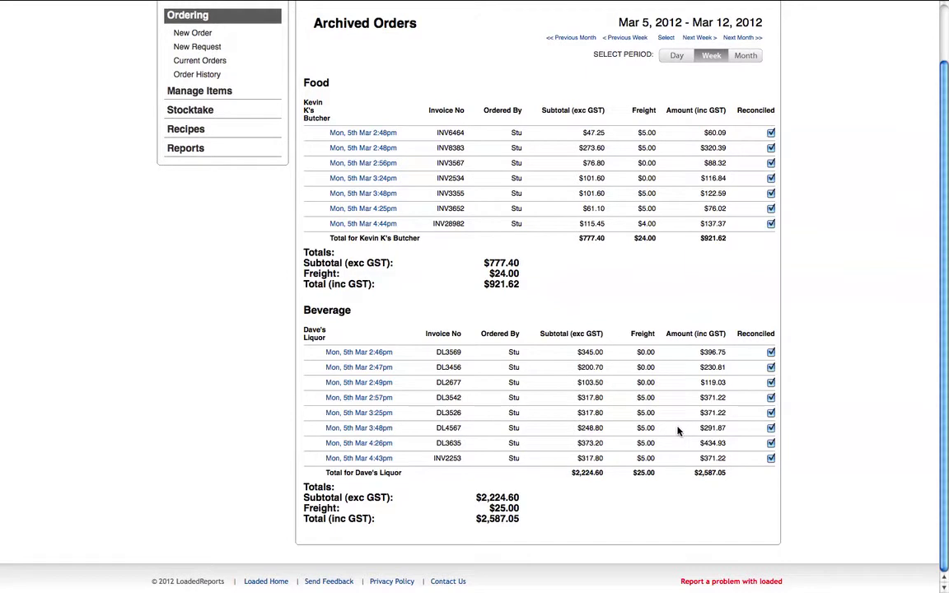
Open the archived Dave's Liquor order received Mon 5th Mar 3:25pm for editing and save it, accepting the retrospective stock change.
left_click(367, 415)
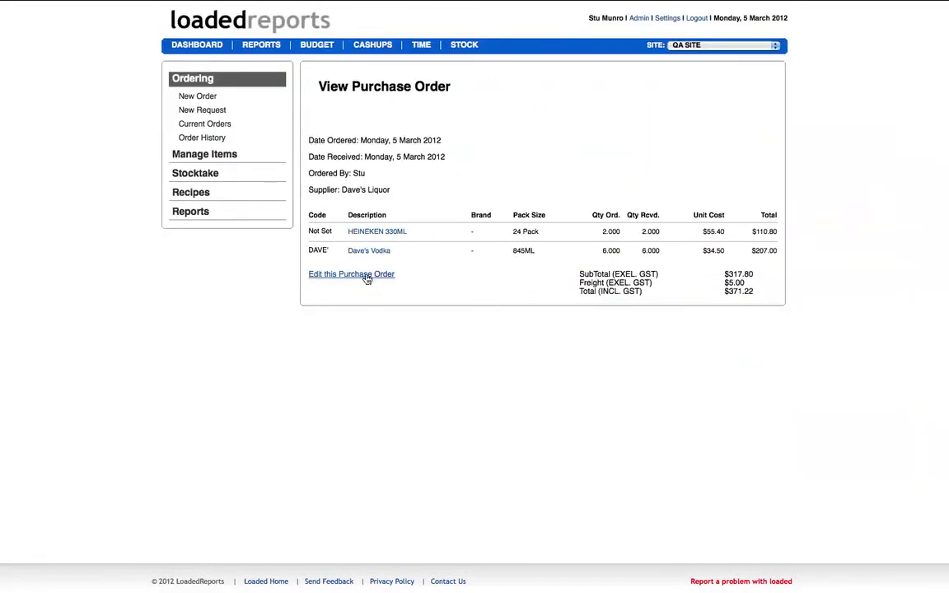
left_click(365, 275)
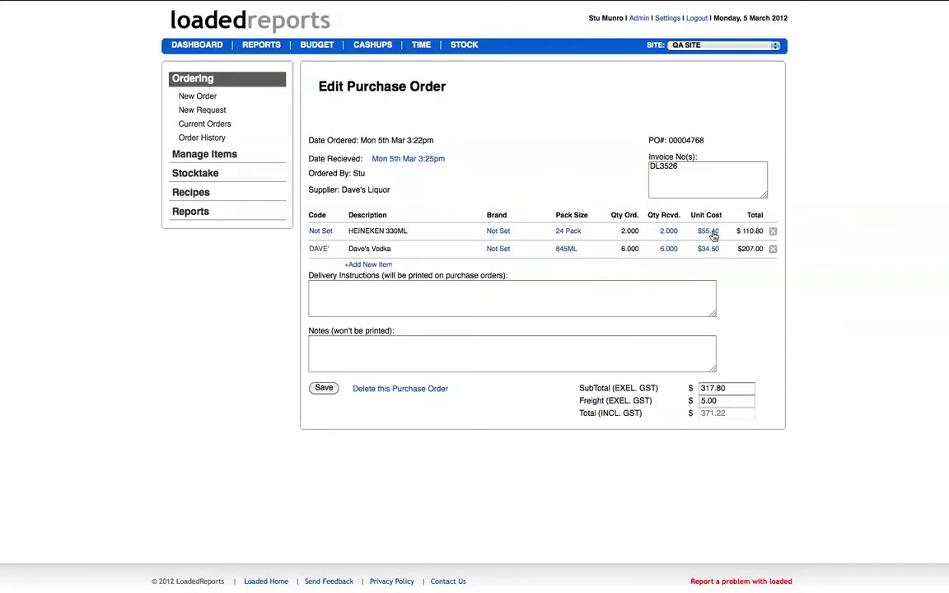
left_click(324, 387)
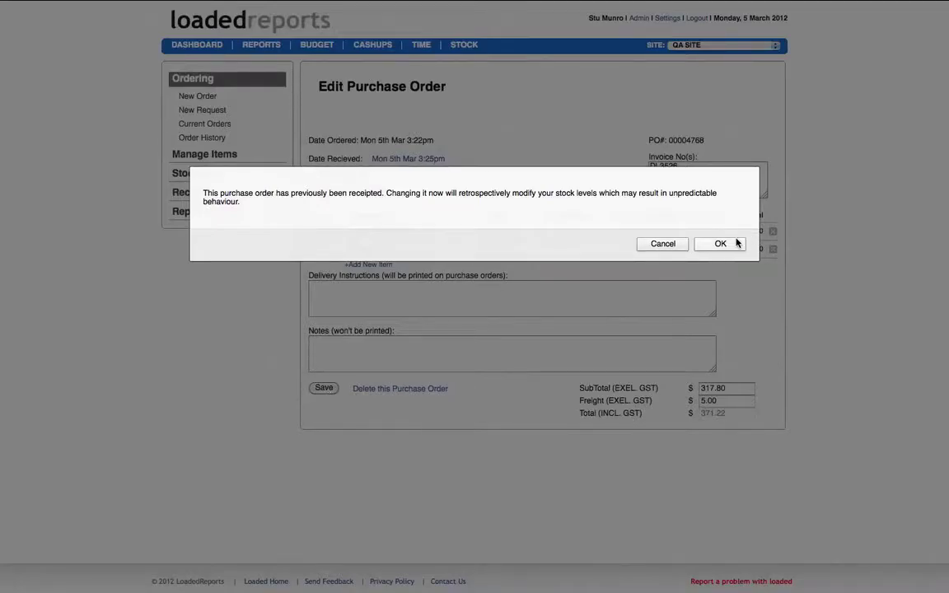
left_click(721, 243)
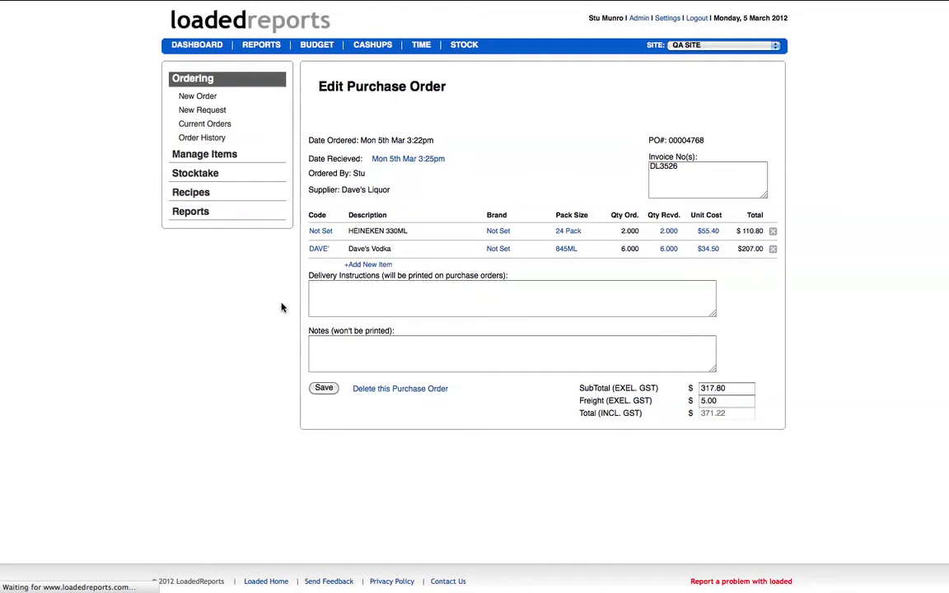